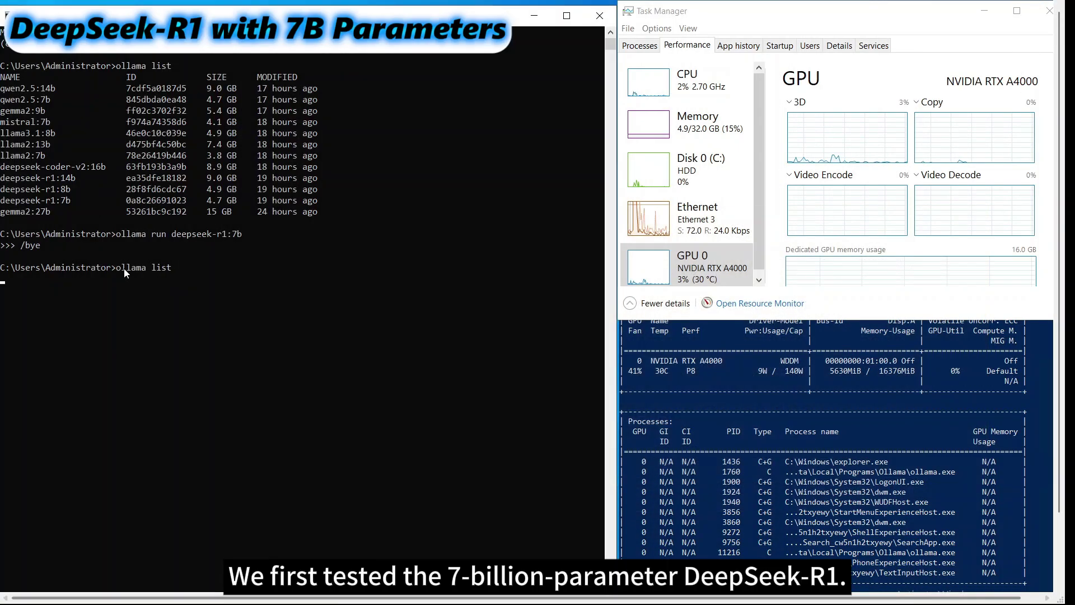
type("ollama run deepseek-r1:7b")
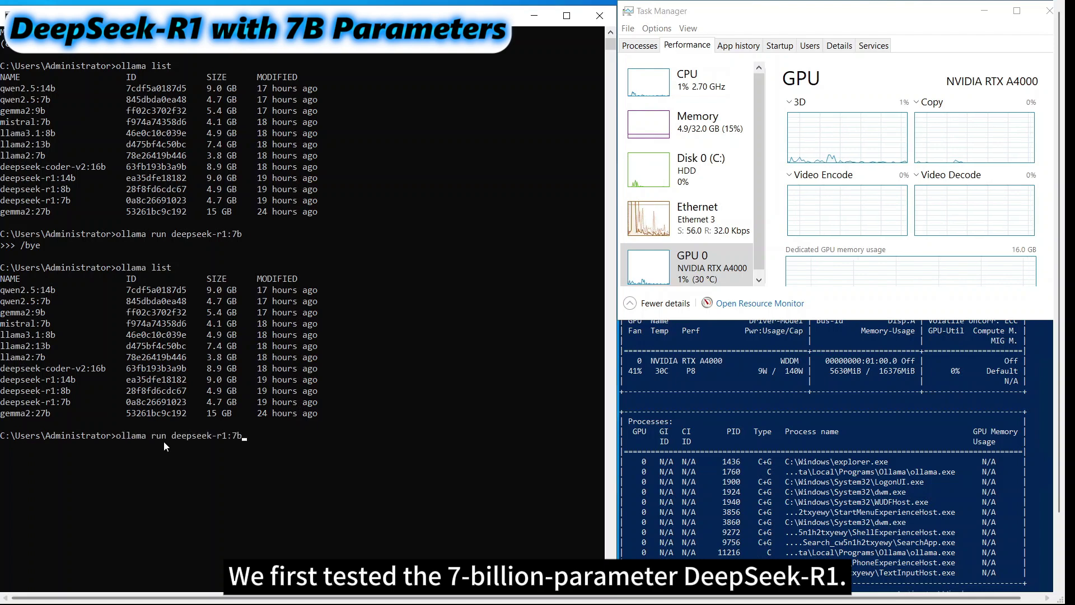
Run deepseek-r1:7b with /set verbose and ask it 'what is gpu' (52.61 tokens/s)
key("Return")
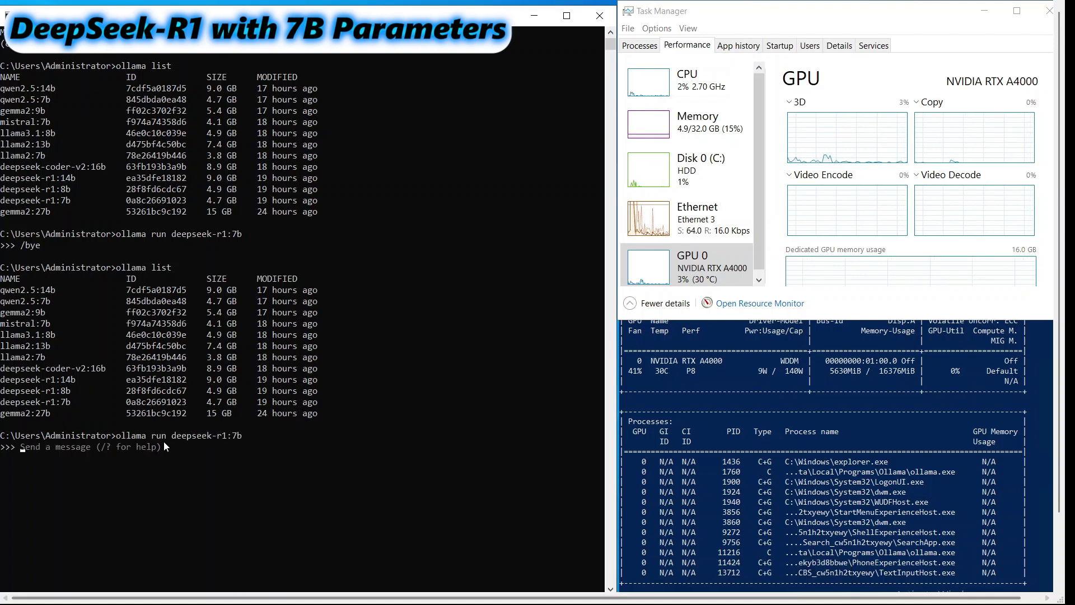
type("/set ve")
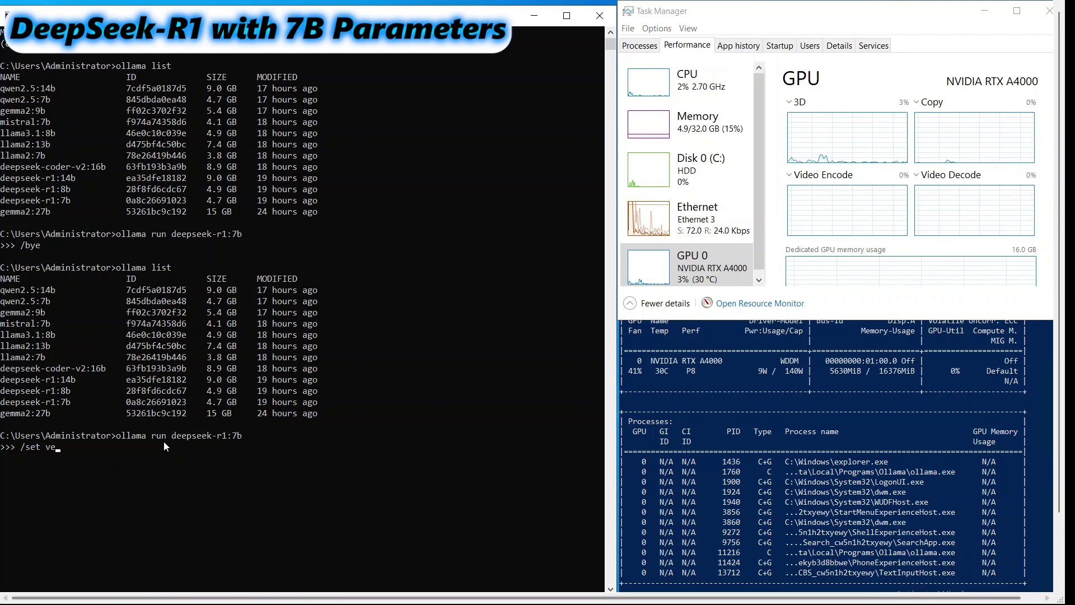
type("rbose")
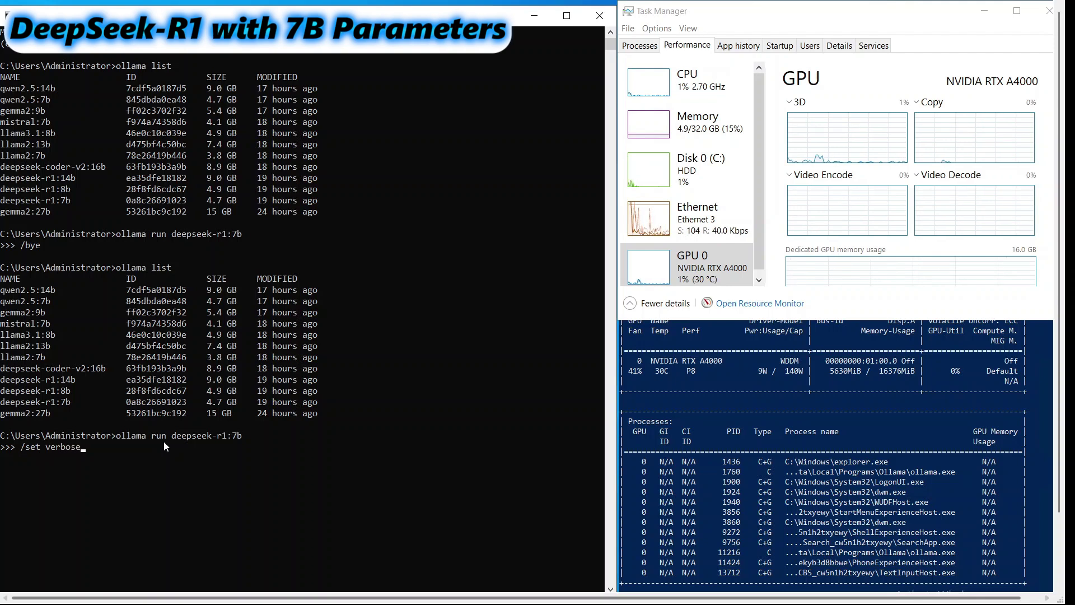
key("Return")
type("wha")
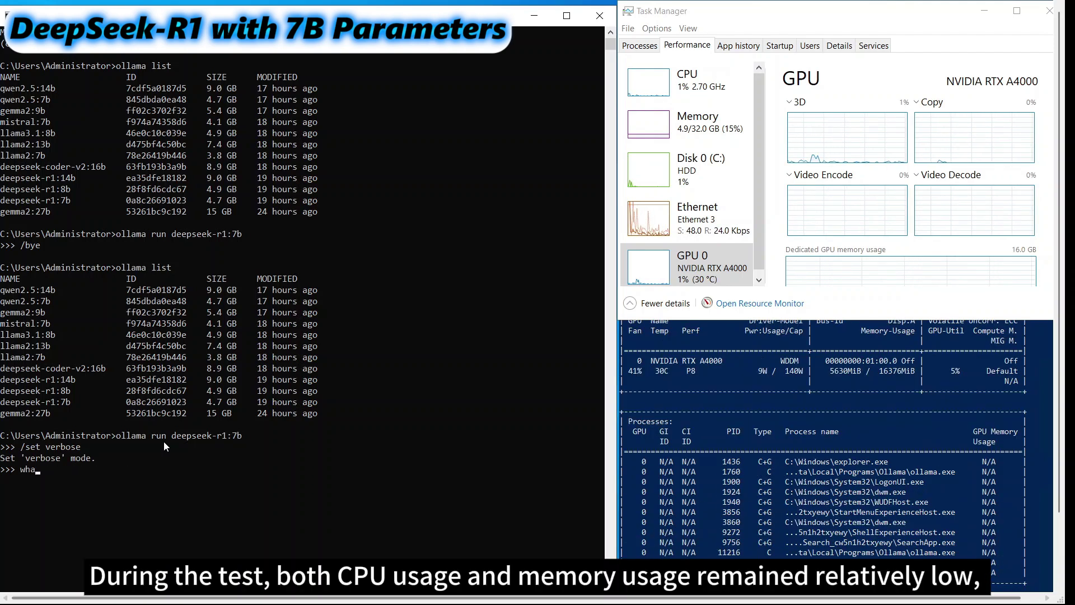
type("t is gpu")
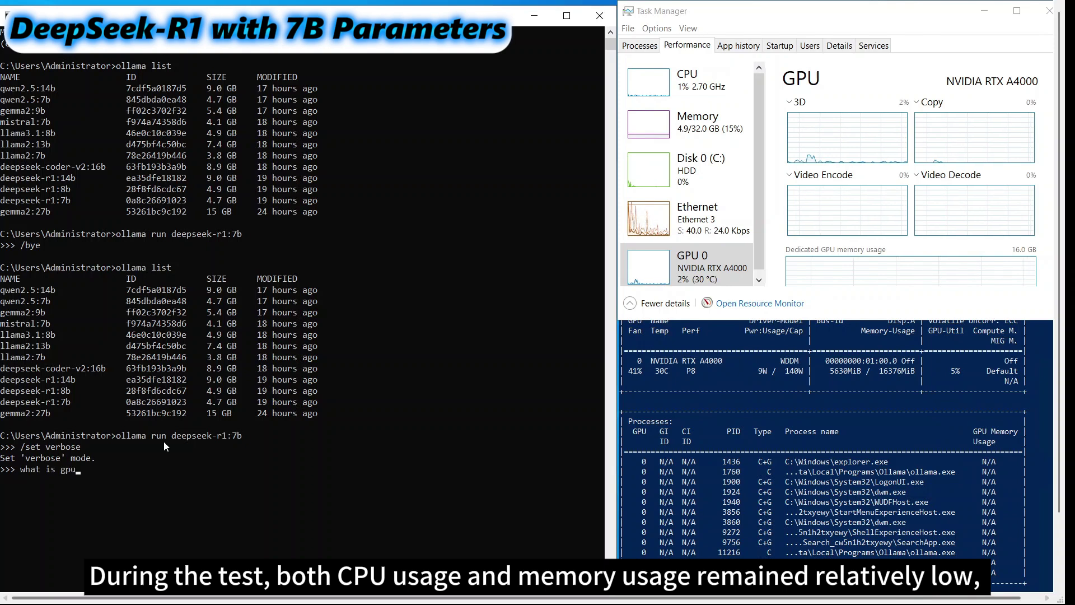
key("Return")
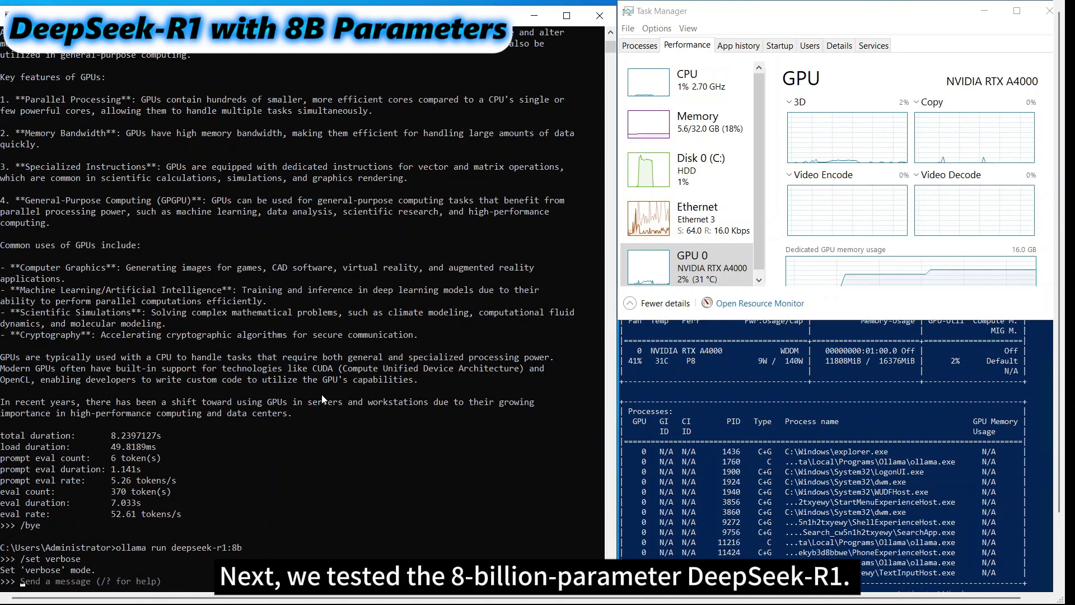
type("/bye")
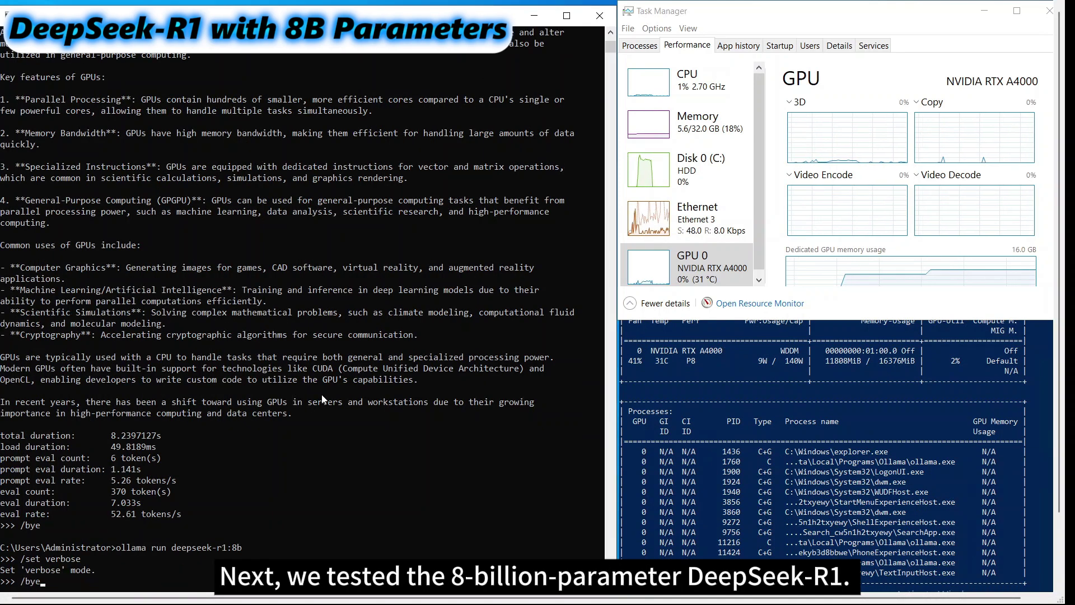
End the current session and send 'what is gpu' to deepseek-r1:8b (51.60 tokens/s)
key("BackSpace")
key("BackSpace")
key("BackSpace")
type("what is gpu")
key("Return")
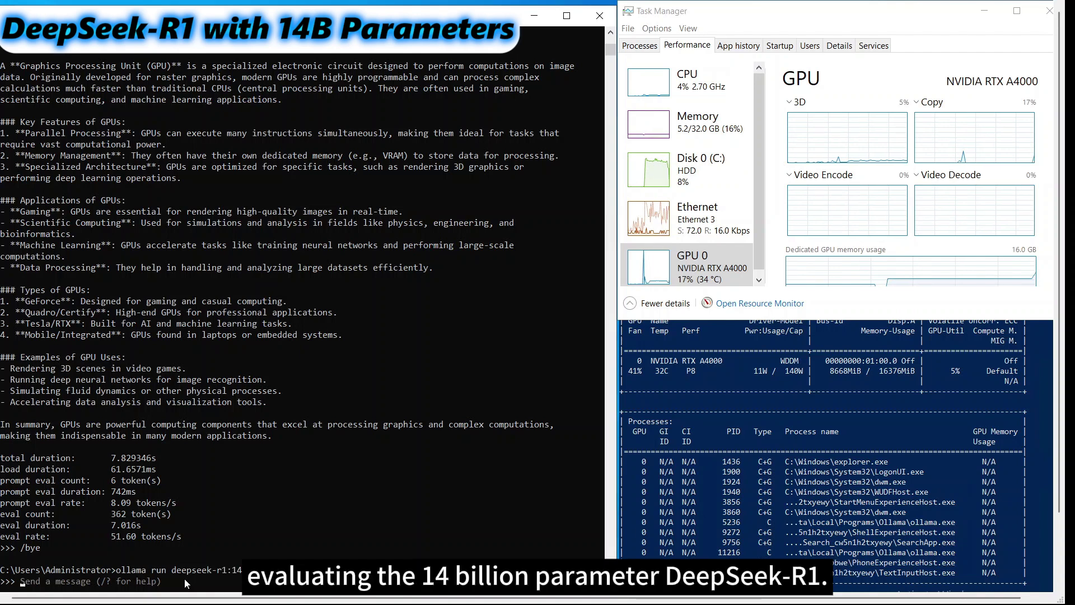
type("what is gpu")
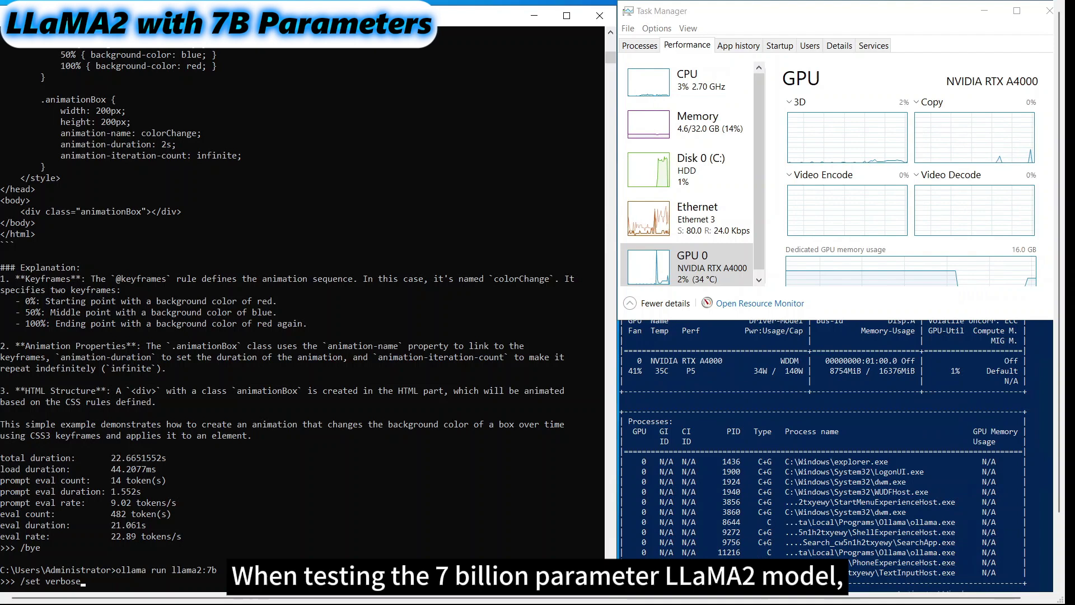
Enable verbose for llama2:7b and resubmit 'what is gpu' from command history
key("Return")
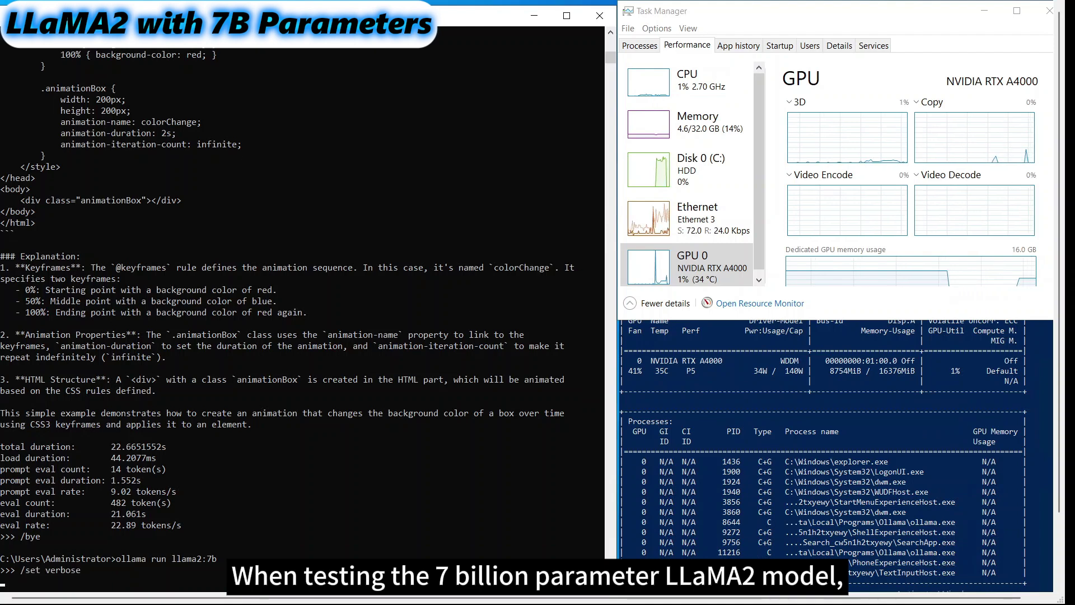
key("Up")
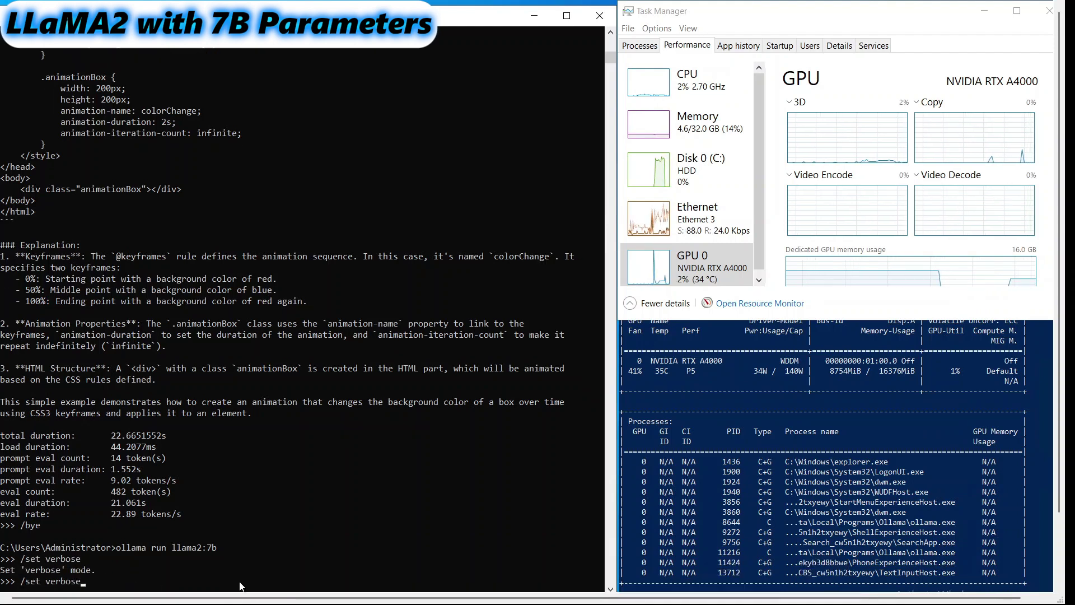
key("Up")
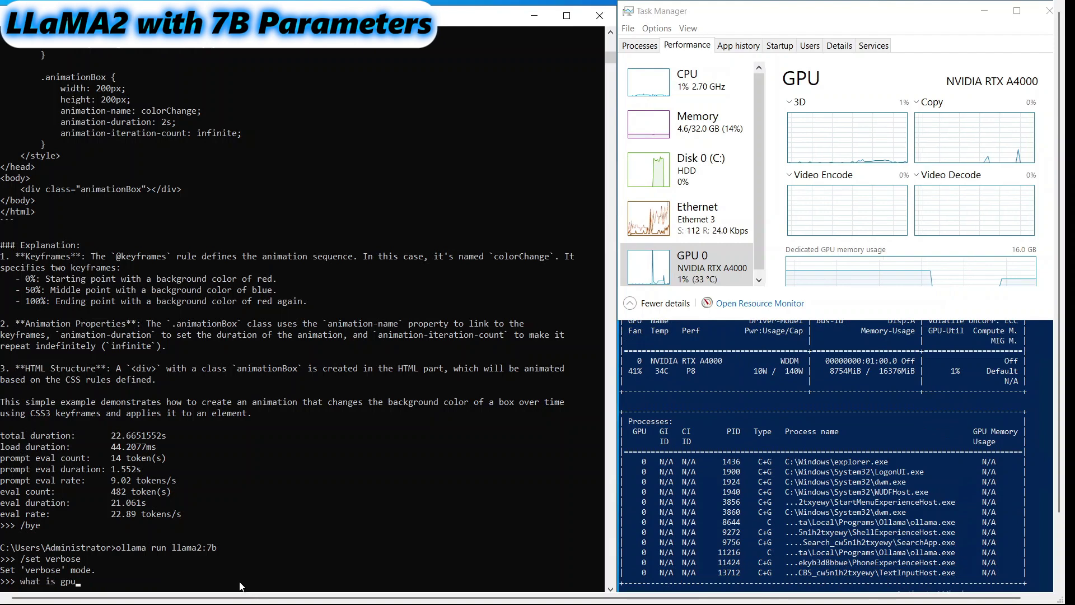
key("Return")
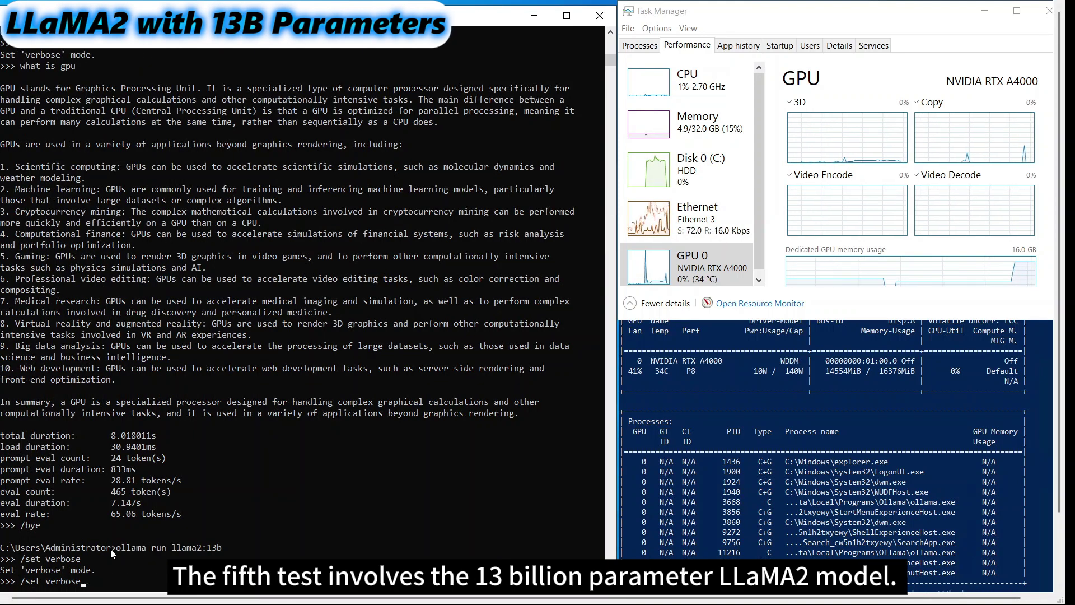
type("what is gpu")
Submit 'what is gpu' to the loaded model for its verbose answer
key("Return")
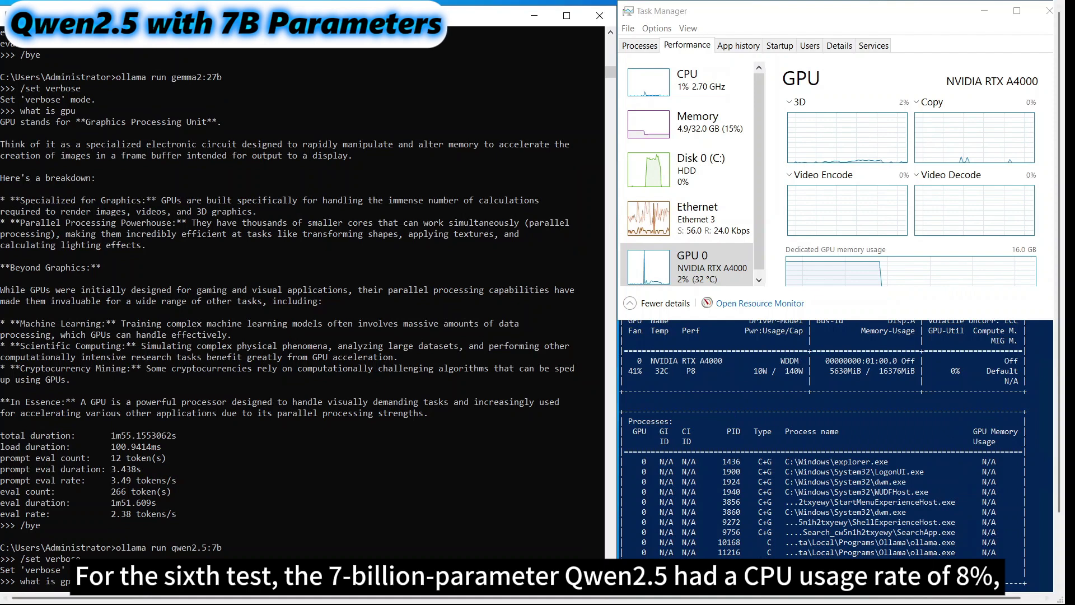
Submit 'what is gpu' to qwen2.5:7b, answered at 52.68 tokens/s
key("Return")
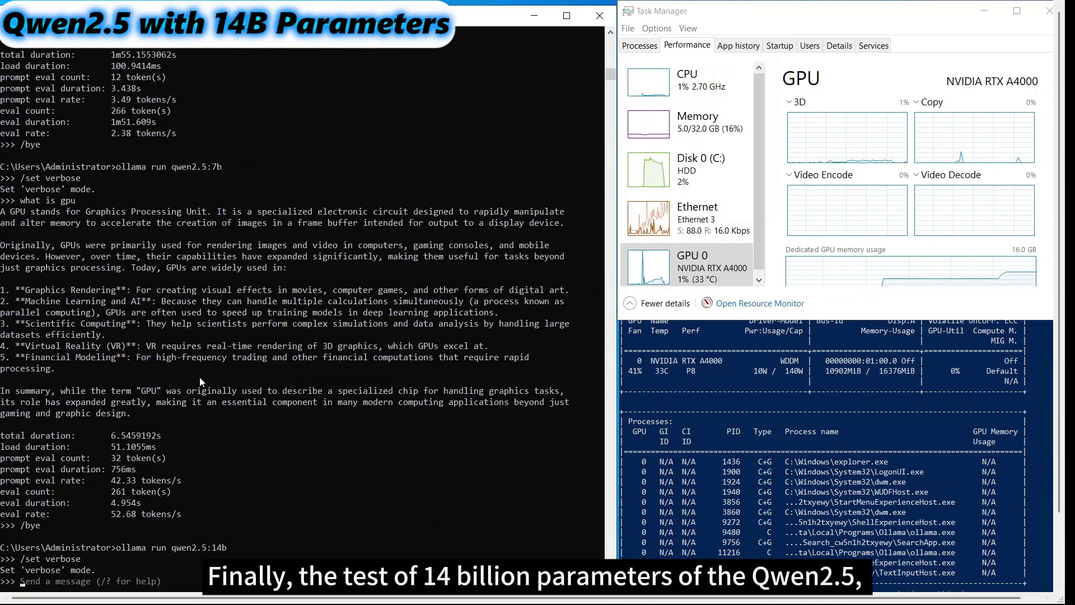
type("what is gpu")
Send 'what is gpu' to qwen2.5:14b at the >>> prompt
key("Return")
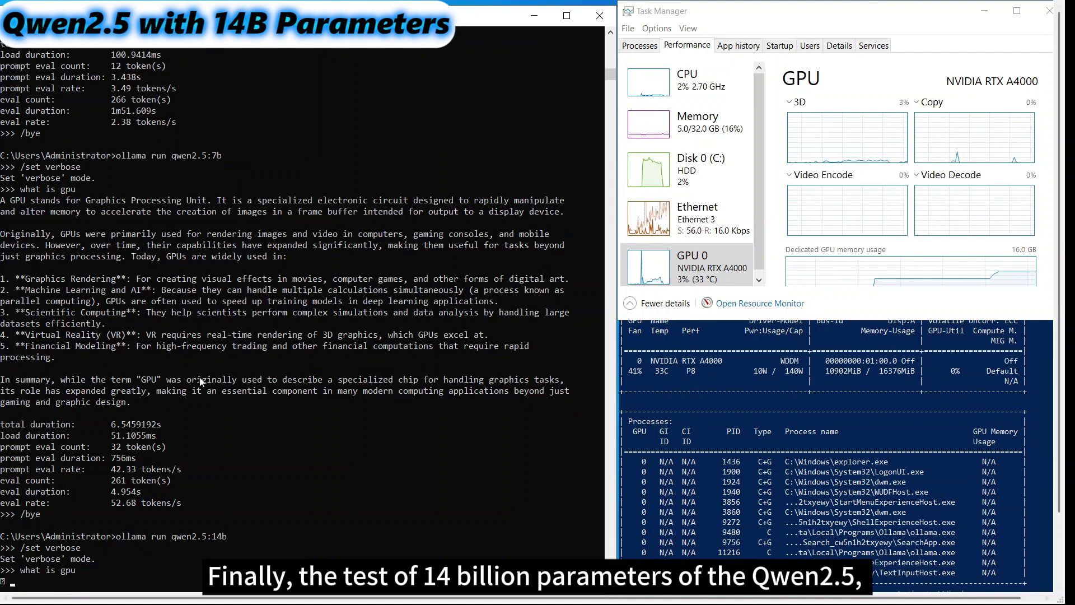